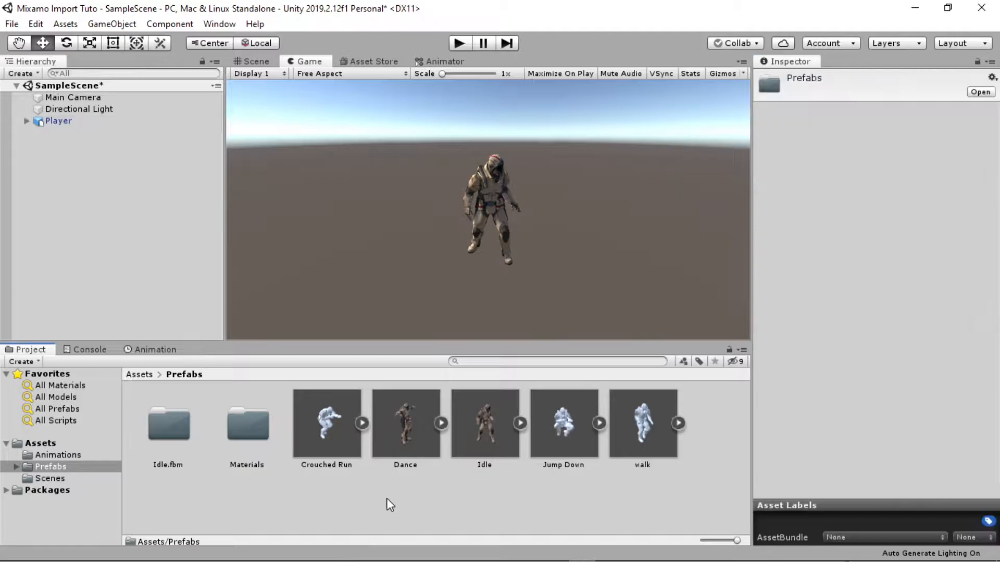
Step: Create an Animator Controller named AnimatorController in the Prefabs folder
{"action": "mouse_move", "coordinate": [560, 161]}
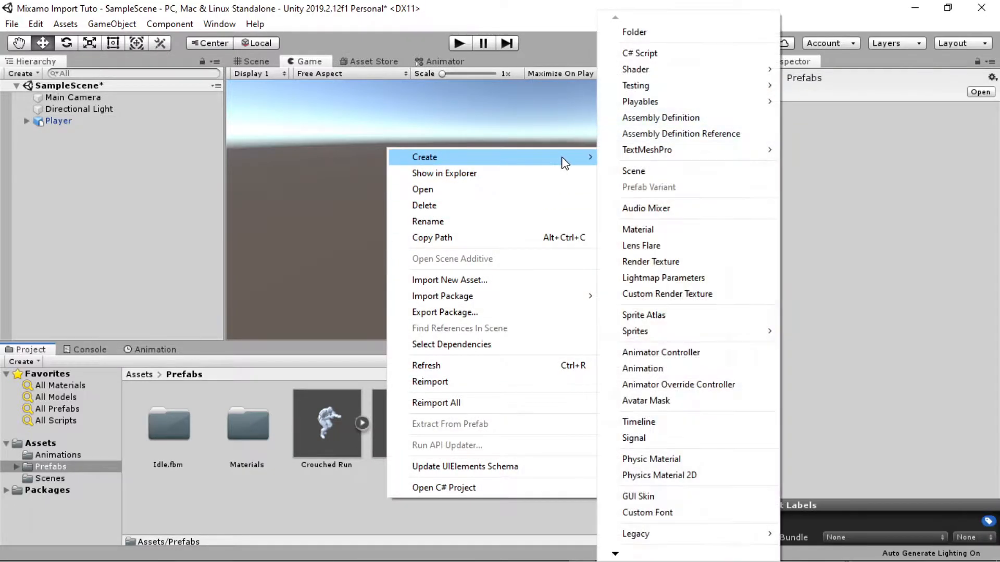
{"action": "left_click", "coordinate": [660, 353]}
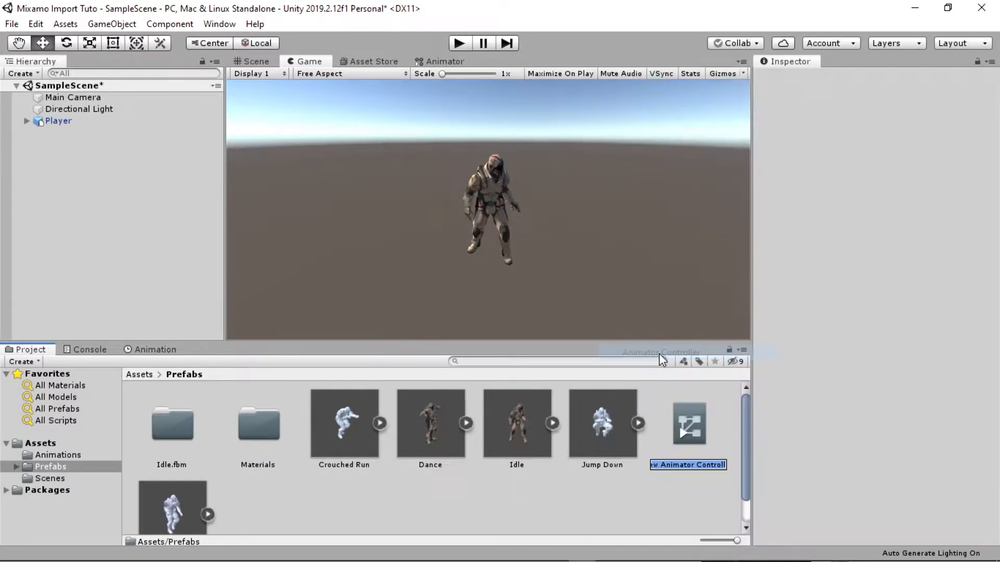
{"action": "type", "text": "Animat"}
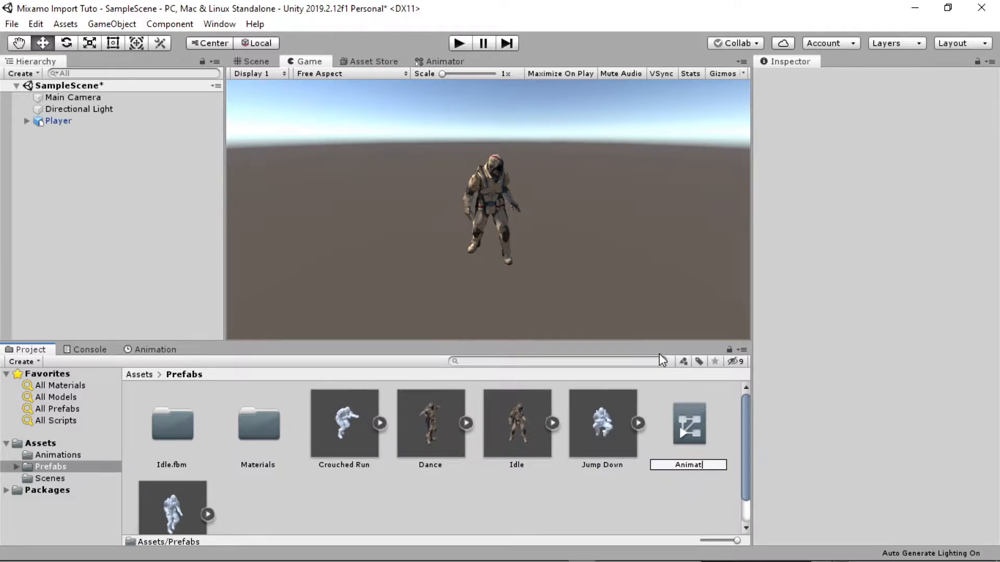
{"action": "type", "text": "orController"}
{"action": "key", "text": "Return"}
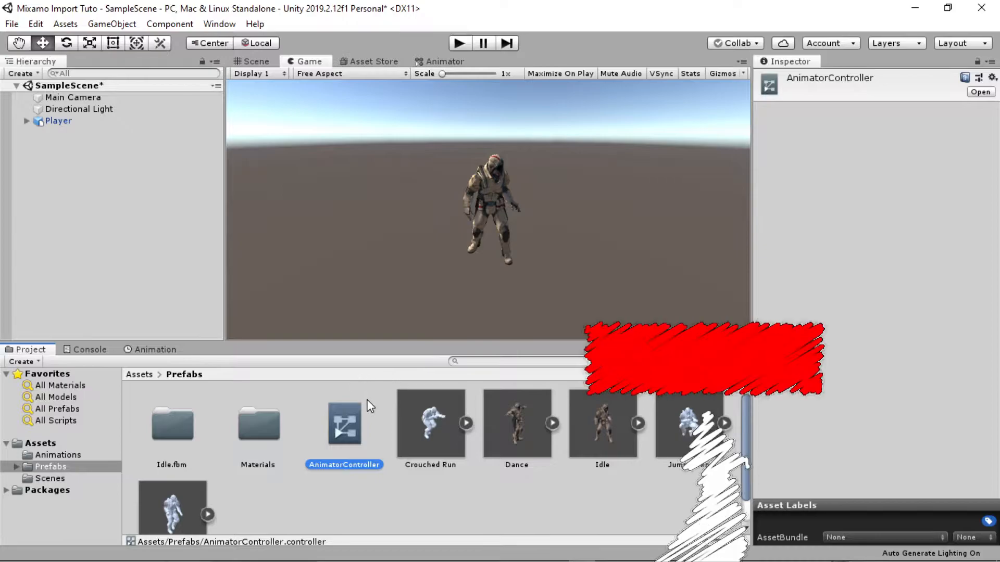
Step: Open AnimatorController for editing, add the Idle animation as its first state, and name that state Idle
{"action": "double_click", "coordinate": [344, 423]}
{"action": "left_click_drag", "start_coordinate": [601, 422], "coordinate": [636, 88]}
{"action": "left_click", "coordinate": [834, 83]}
{"action": "double_click", "coordinate": [834, 78]}
{"action": "key", "text": "BackSpace"}
{"action": "key", "text": "Return"}
{"action": "left_click", "coordinate": [569, 287]}
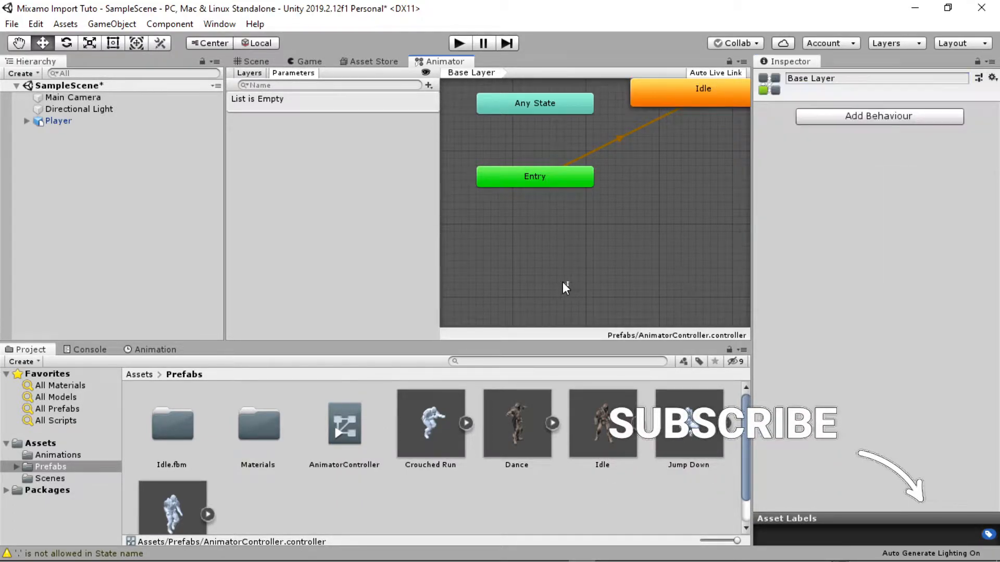
Step: Add the Dance animation to the state graph as a second state and rename it Dance
{"action": "left_click_drag", "start_coordinate": [536, 434], "coordinate": [607, 258]}
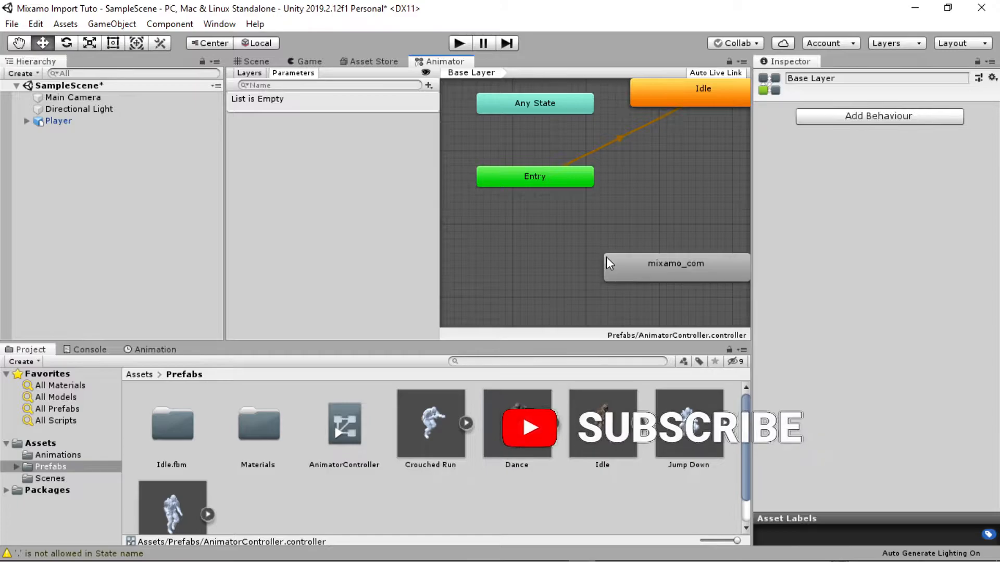
{"action": "left_click", "coordinate": [680, 271]}
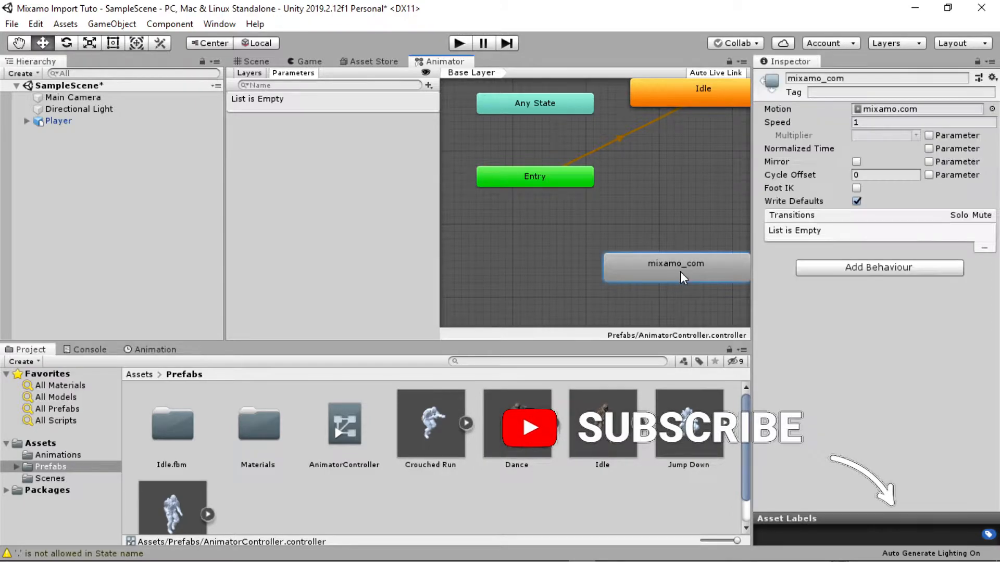
{"action": "left_click", "coordinate": [847, 81]}
{"action": "key", "text": "ctrl+a"}
{"action": "type", "text": "Dance"}
{"action": "left_click", "coordinate": [663, 293]}
Step: Rearrange the state graph with Entry beside Idle and the Dance state directly below Idle
{"action": "left_click", "coordinate": [661, 263]}
{"action": "left_click_drag", "start_coordinate": [662, 263], "coordinate": [666, 213]}
{"action": "left_click", "coordinate": [700, 105]}
{"action": "left_click_drag", "start_coordinate": [700, 104], "coordinate": [664, 133]}
{"action": "left_click_drag", "start_coordinate": [534, 185], "coordinate": [476, 200]}
{"action": "left_click_drag", "start_coordinate": [613, 136], "coordinate": [591, 157]}
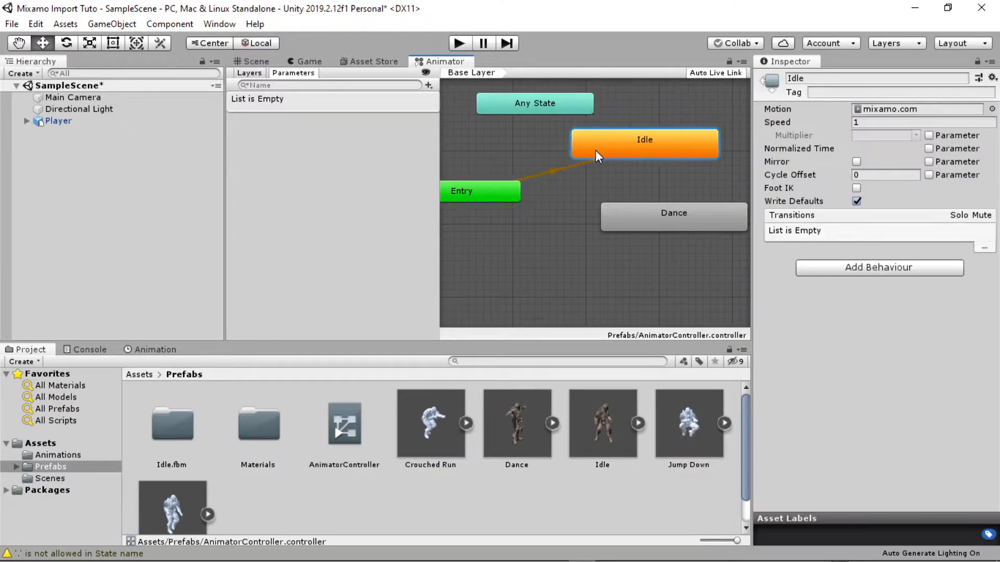
{"action": "left_click_drag", "start_coordinate": [628, 221], "coordinate": [592, 235]}
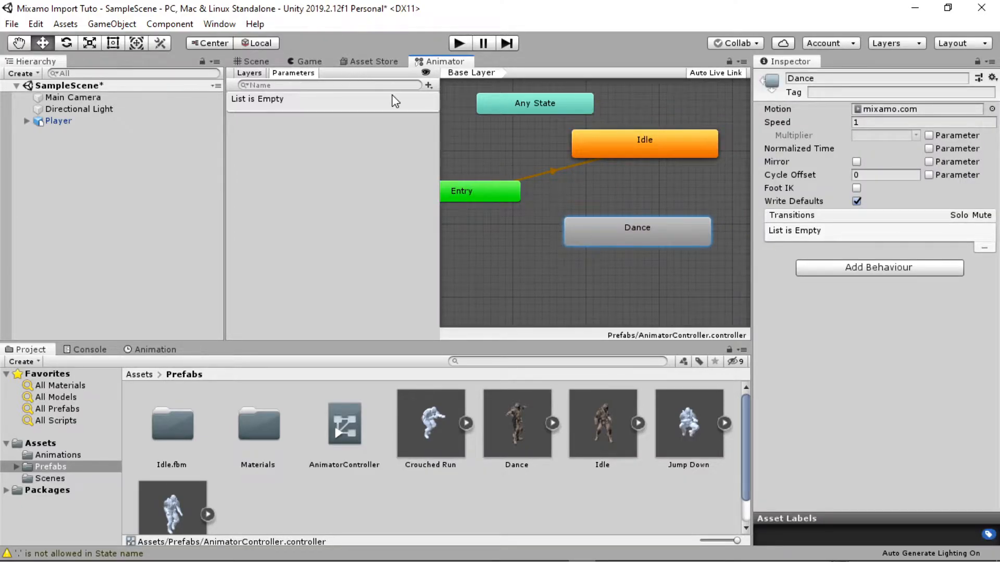
Step: Add a Trigger parameter named GoDance to the animator controller
{"action": "left_click", "coordinate": [427, 86]}
{"action": "left_click", "coordinate": [454, 148]}
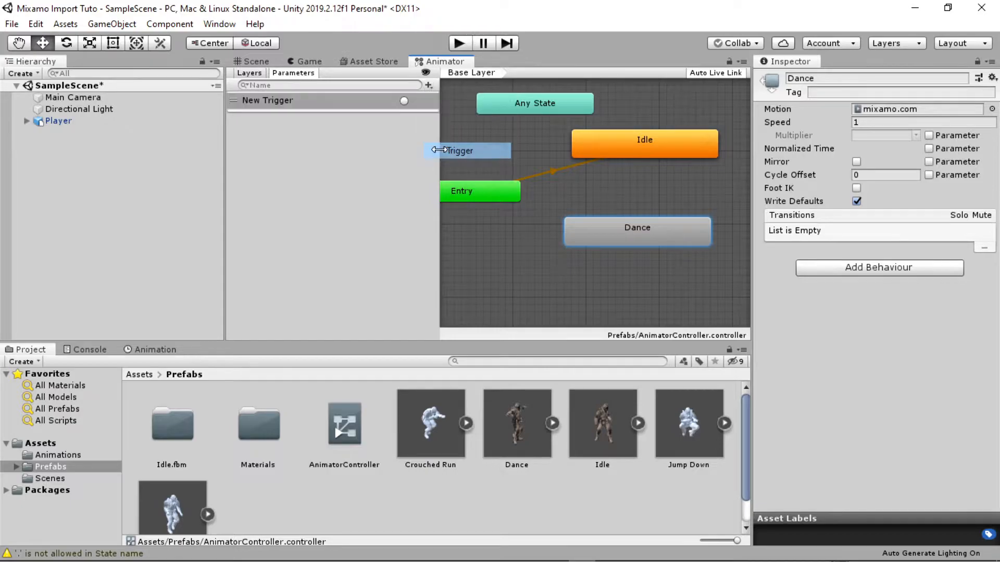
{"action": "type", "text": "GoDance"}
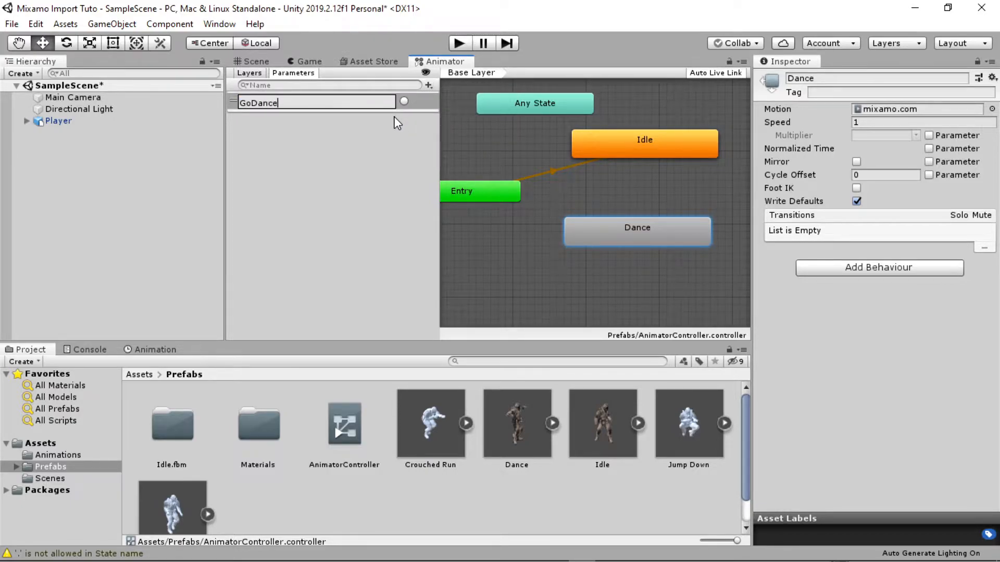
{"action": "left_click", "coordinate": [402, 170]}
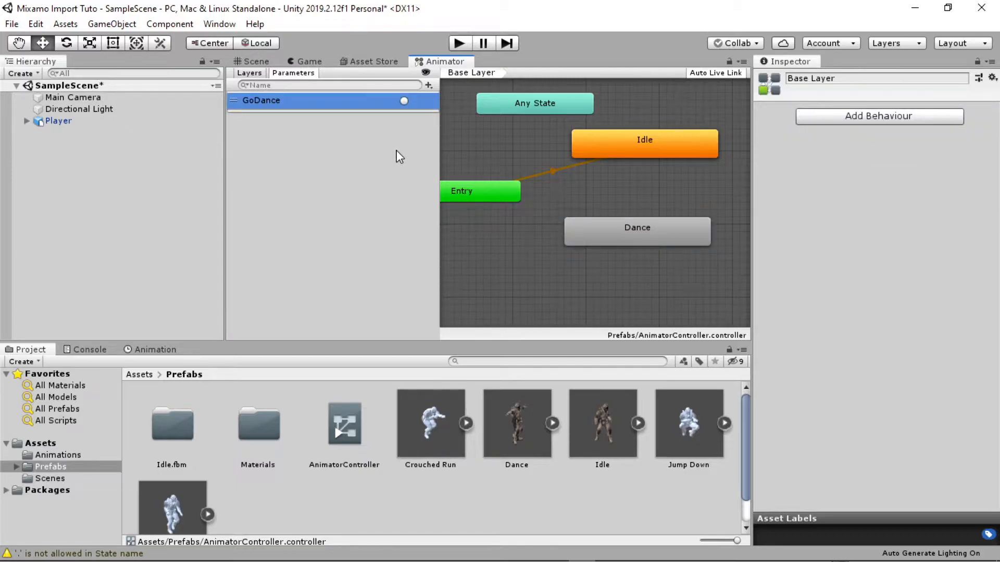
Step: Make a transition from Idle to Dance and add GoDance as its condition
{"action": "left_click", "coordinate": [641, 149]}
{"action": "right_click", "coordinate": [640, 148]}
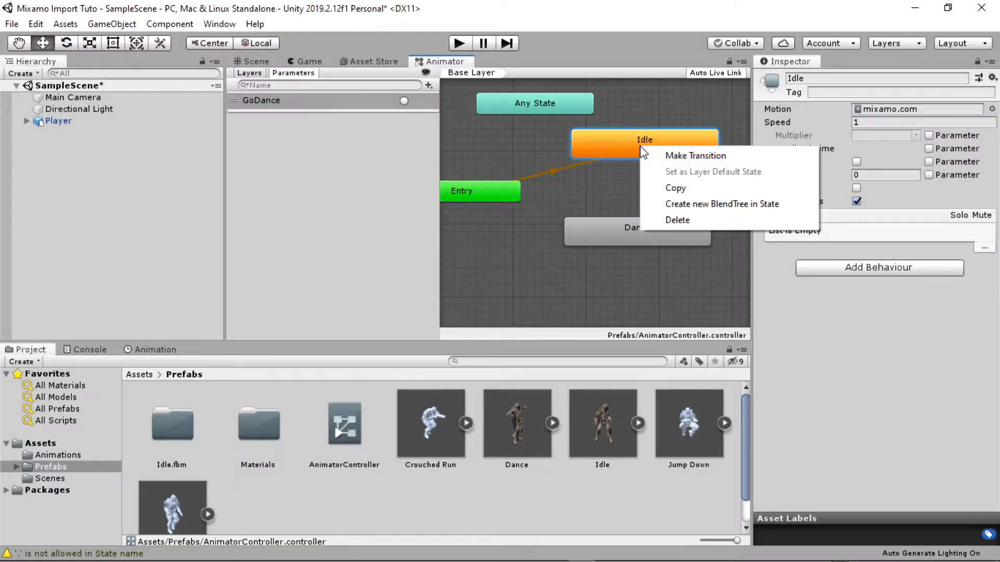
{"action": "left_click", "coordinate": [672, 156]}
{"action": "left_click", "coordinate": [645, 229]}
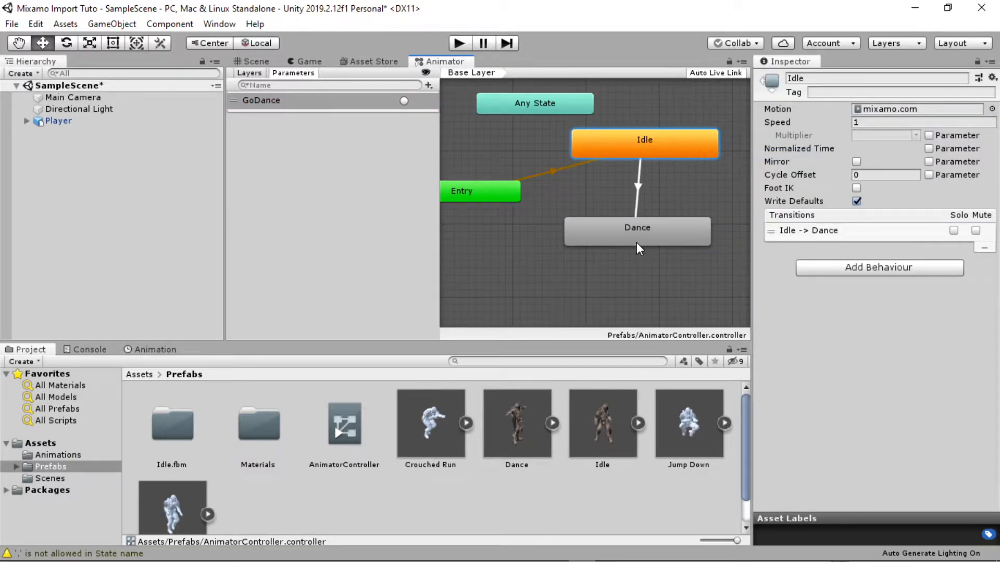
{"action": "left_click", "coordinate": [638, 192]}
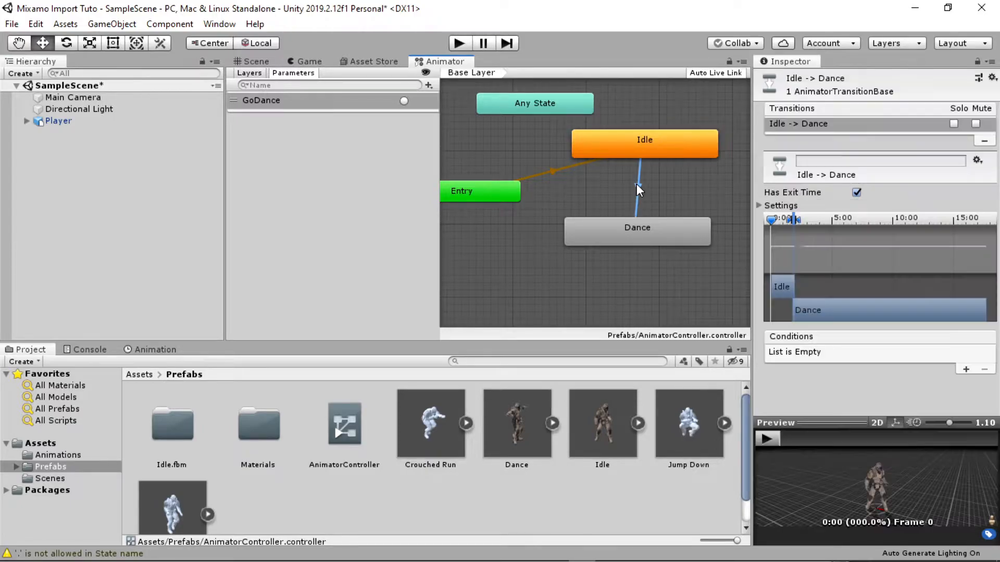
{"action": "left_click", "coordinate": [966, 369]}
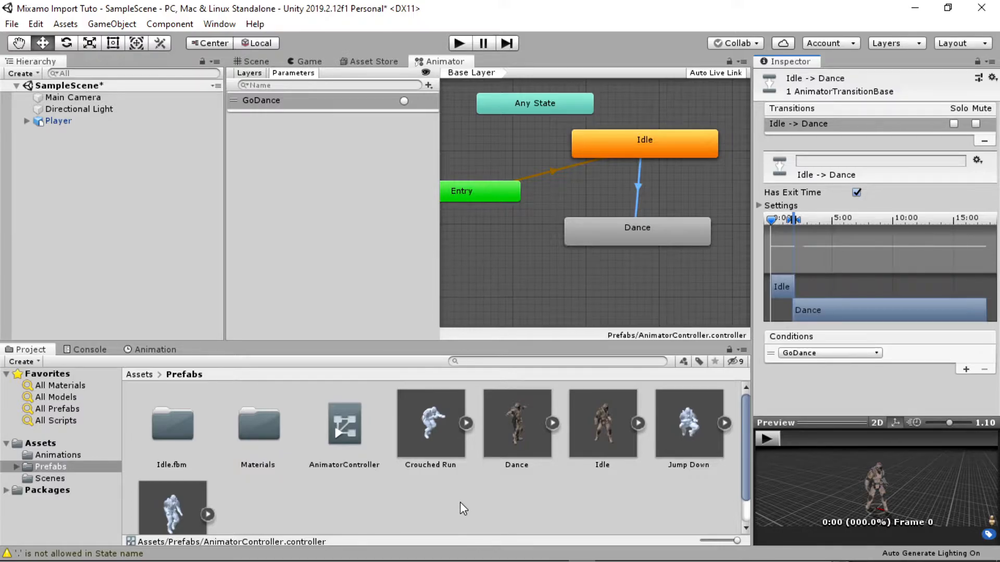
Step: Create a new script component named PlayerController on the Player object
{"action": "left_click", "coordinate": [87, 123]}
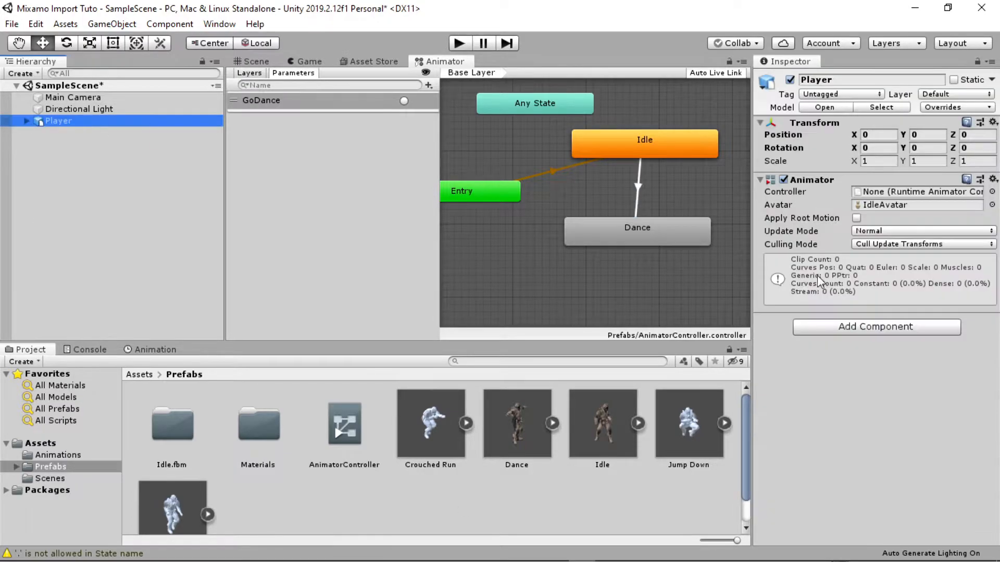
{"action": "left_click", "coordinate": [840, 329]}
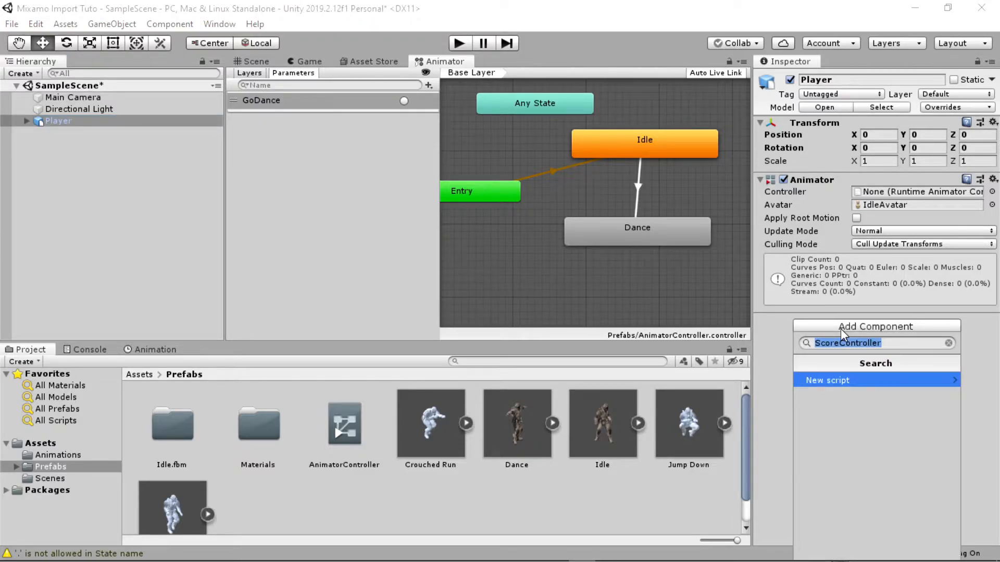
{"action": "type", "text": "Pla"}
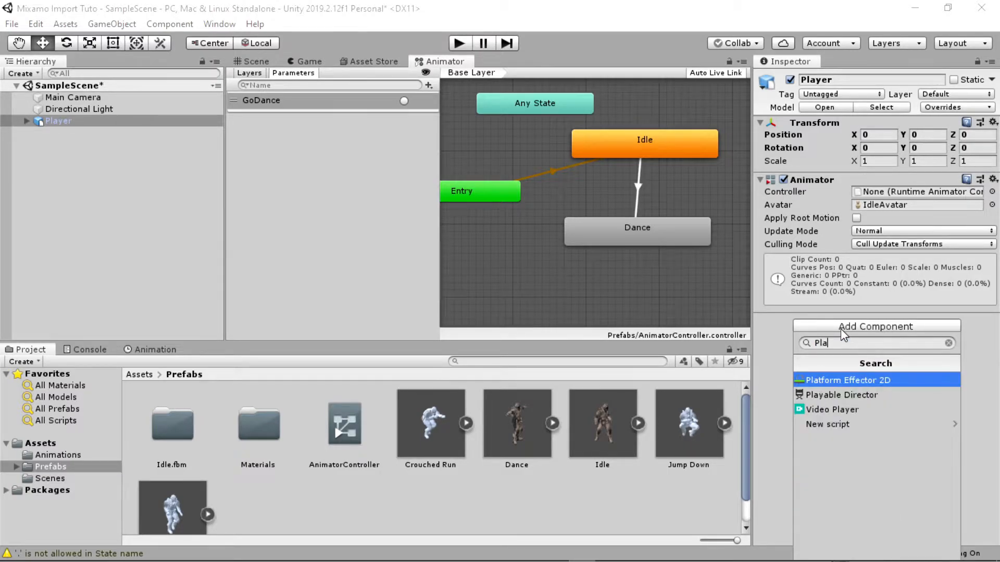
{"action": "type", "text": "yerController"}
{"action": "key", "text": "Return"}
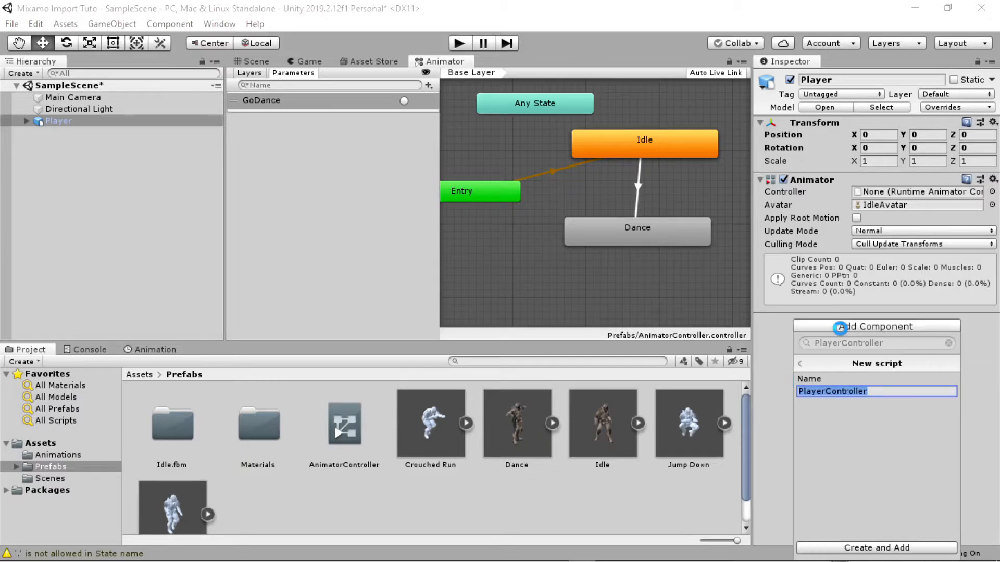
{"action": "key", "text": "Return"}
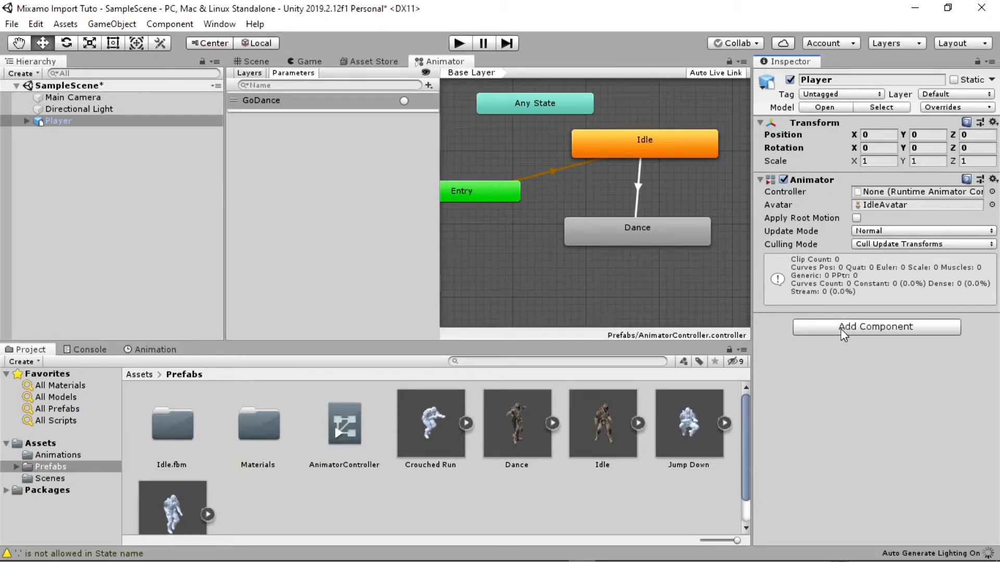
Step: Open the PlayerController script in Visual Studio with the solution reloaded and declare the field "Animator anim;" at the start of the class
{"action": "left_click", "coordinate": [908, 332]}
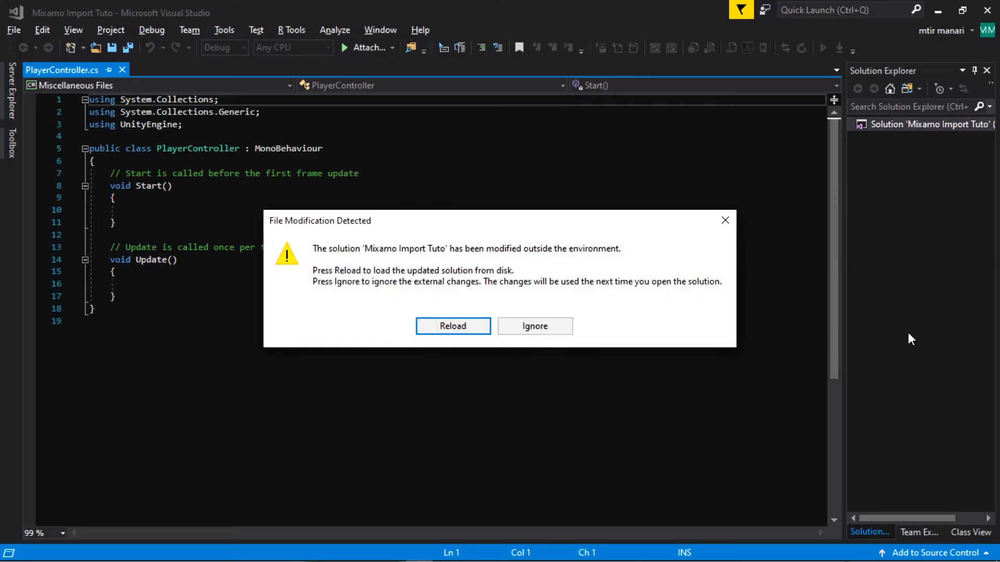
{"action": "left_click", "coordinate": [461, 328]}
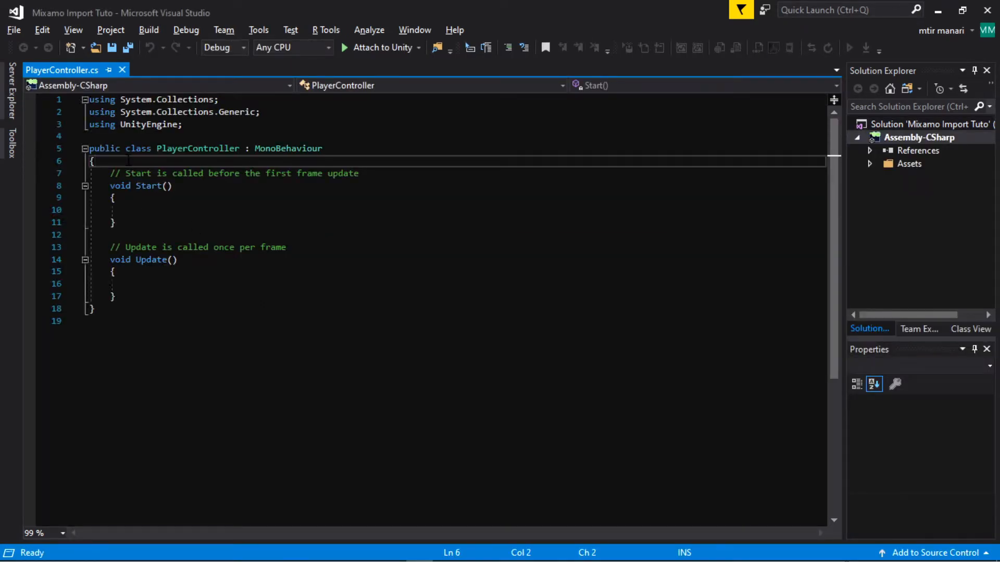
{"action": "key", "text": "Return"}
{"action": "type", "text": "Anim"}
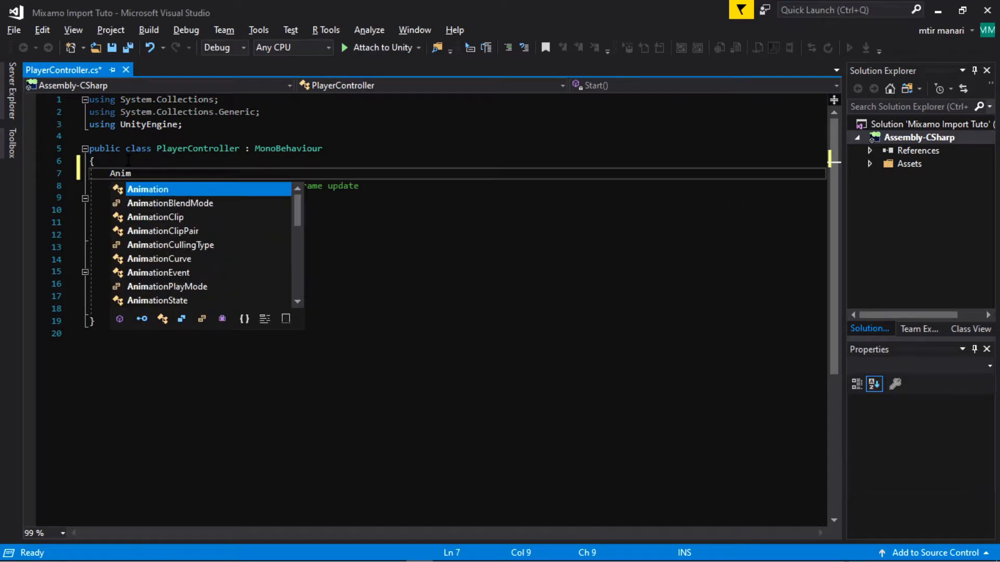
{"action": "type", "text": "a"}
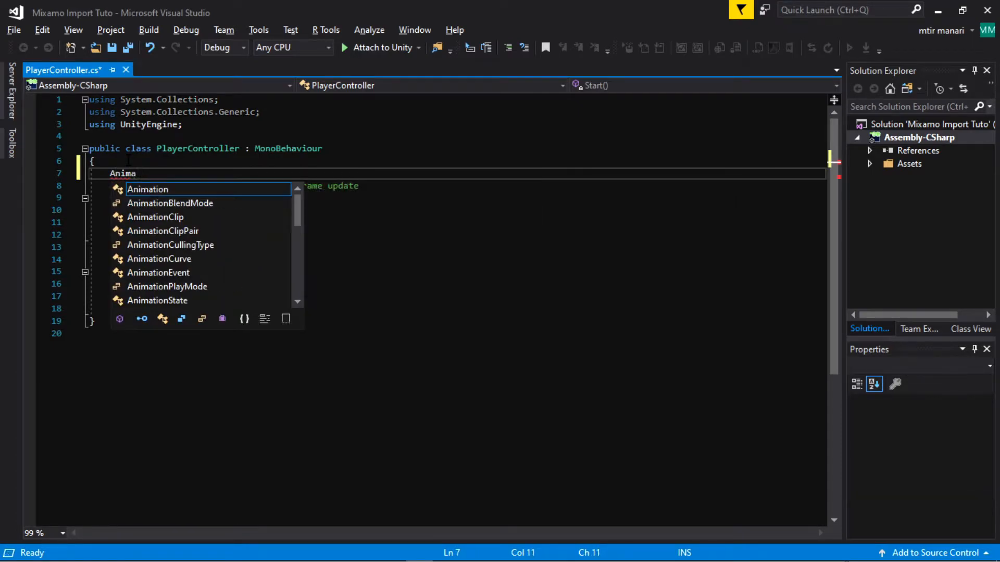
{"action": "type", "text": "rtor anim;"}
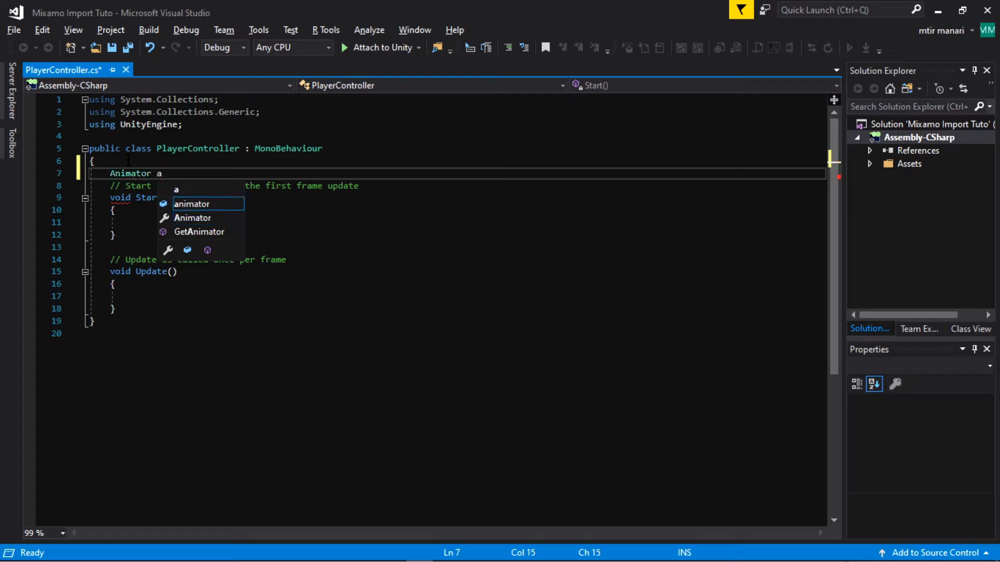
Step: In Start(), assign the animator reference with "anim = gameObject.GetComponent<Animator>();"
{"action": "left_click", "coordinate": [153, 221]}
{"action": "type", "text": "anim"}
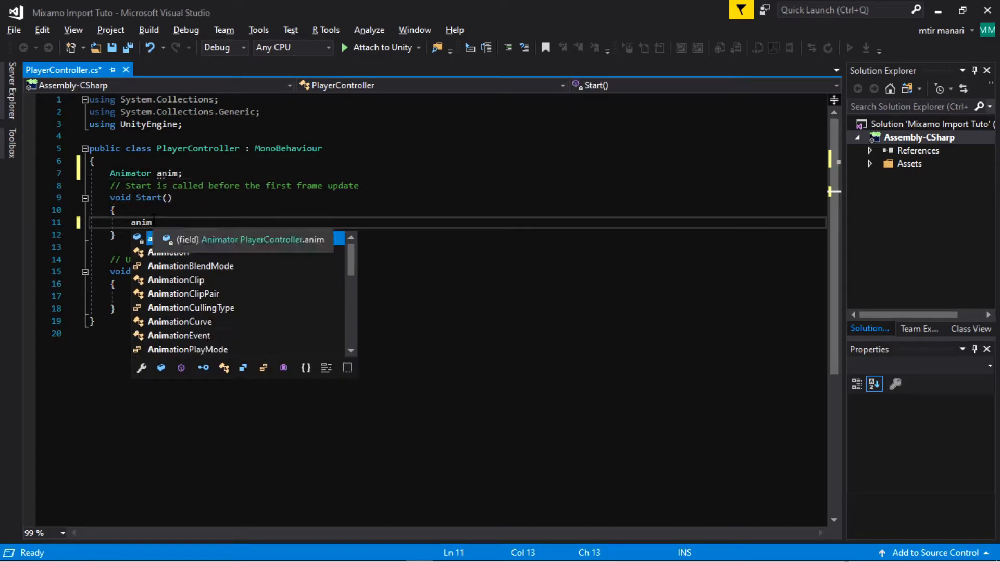
{"action": "type", "text": " = "}
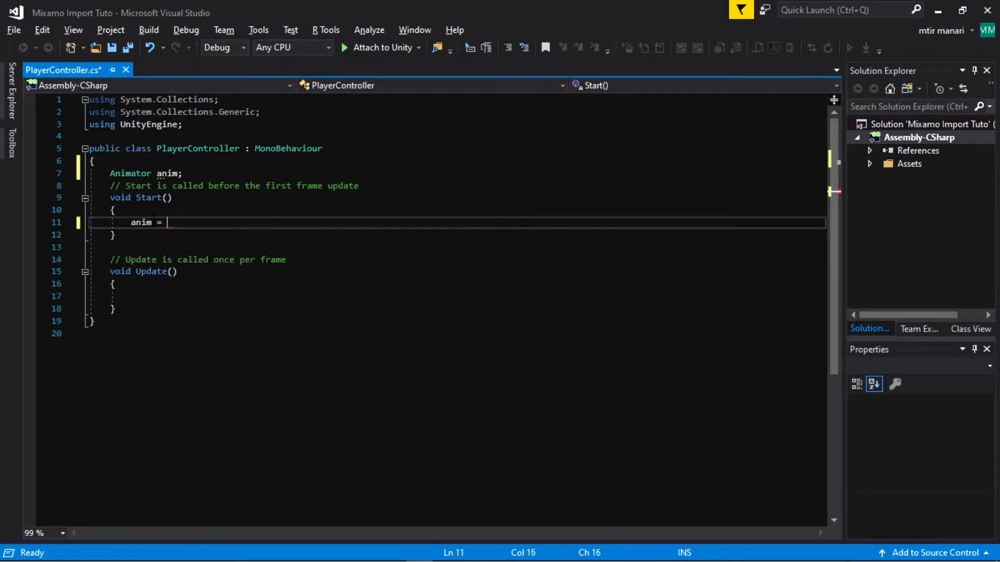
{"action": "type", "text": "gameObject."}
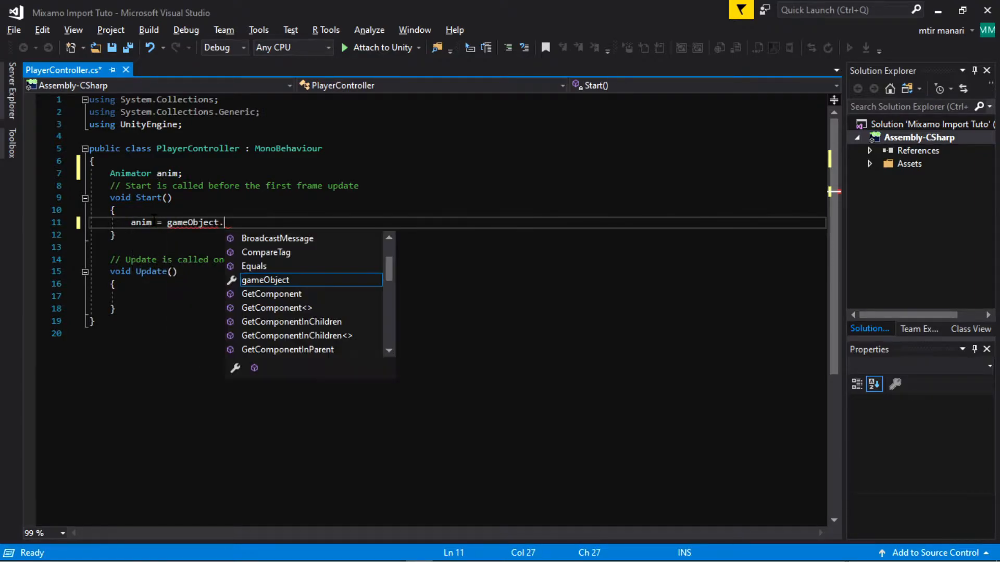
{"action": "type", "text": "get"}
{"action": "key", "text": "Tab"}
{"action": "type", "text": "<"}
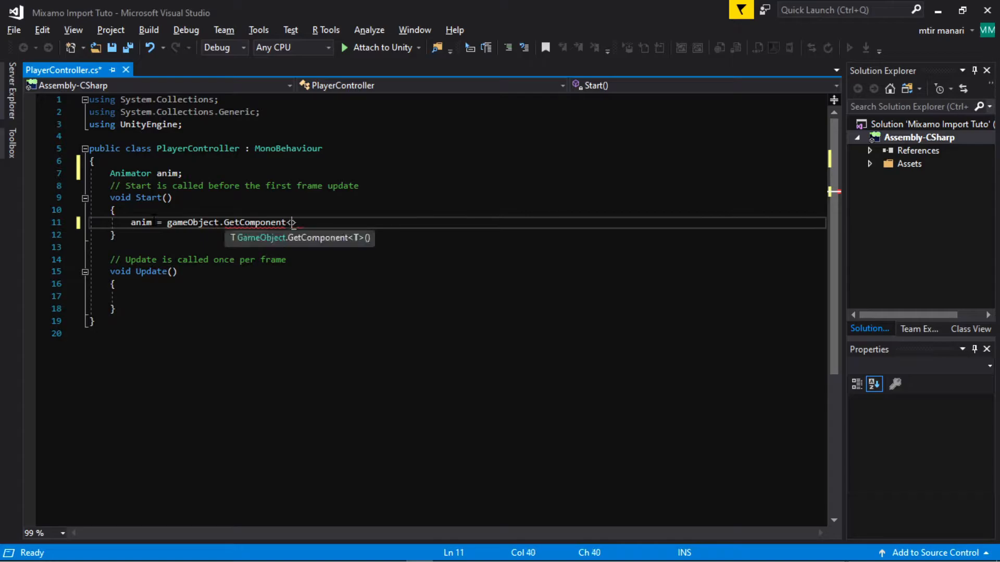
{"action": "type", "text": "Animator"}
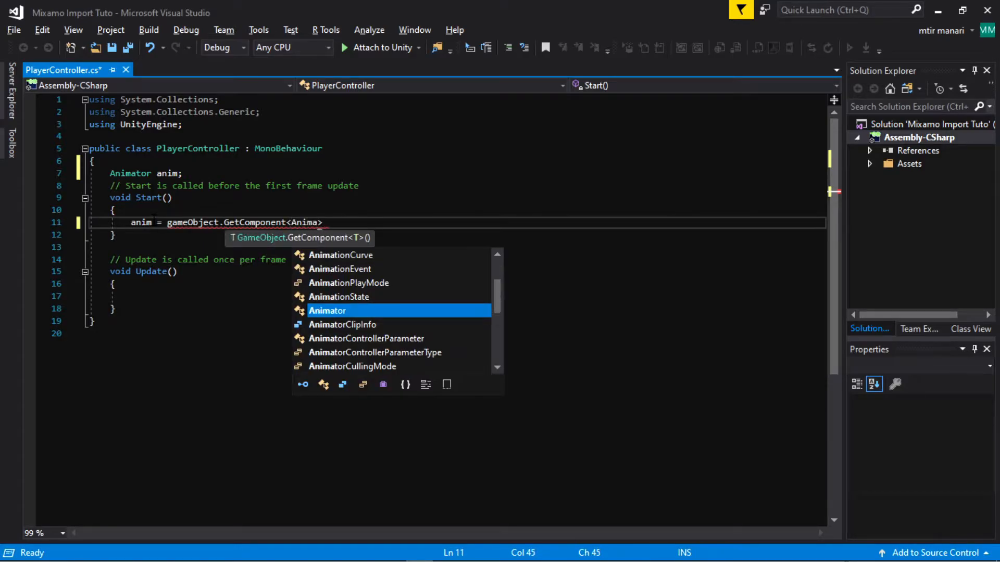
{"action": "type", "text": ">();"}
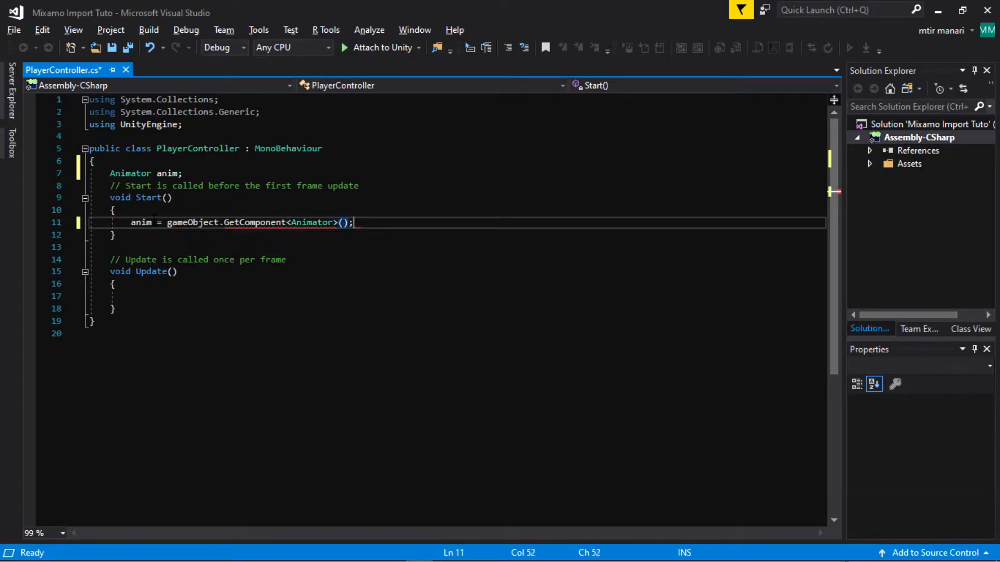
Step: Insert the comment "//Getiing the animator component we wanna mess with" above the anim assignment in Start()
{"action": "left_click", "coordinate": [133, 210]}
{"action": "key", "text": "Return"}
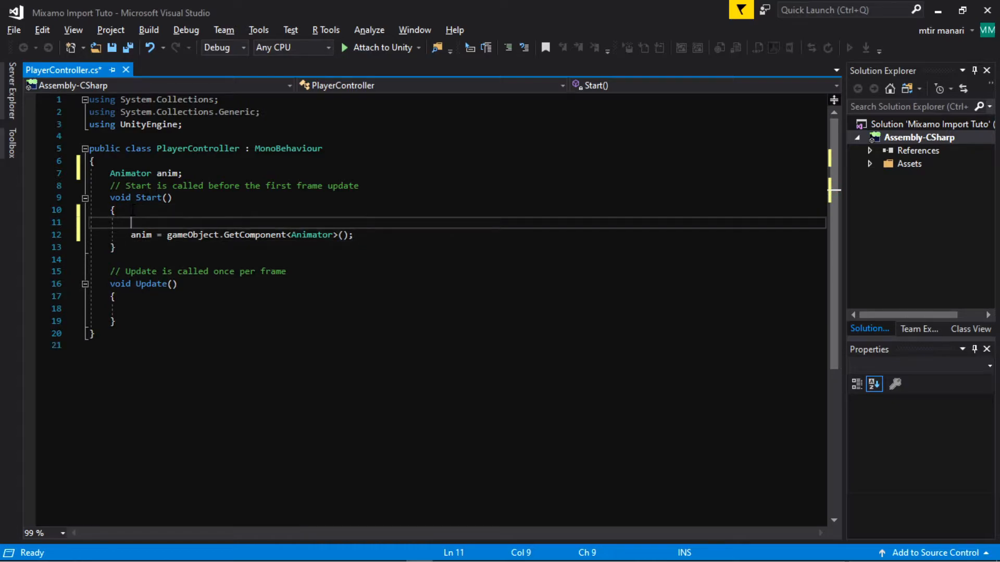
{"action": "type", "text": "//Getiing the animator co"}
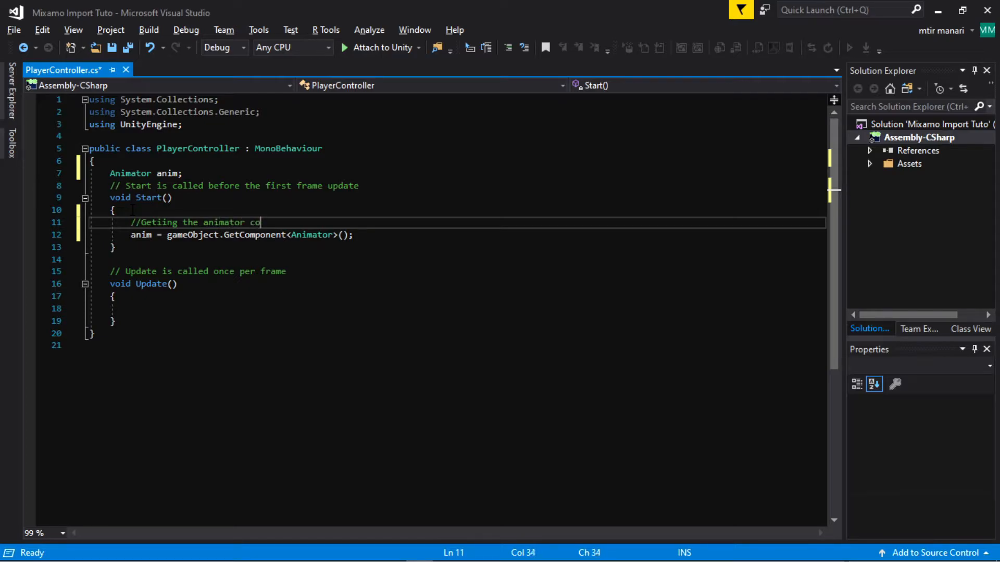
{"action": "type", "text": "mponent we wanna mess with"}
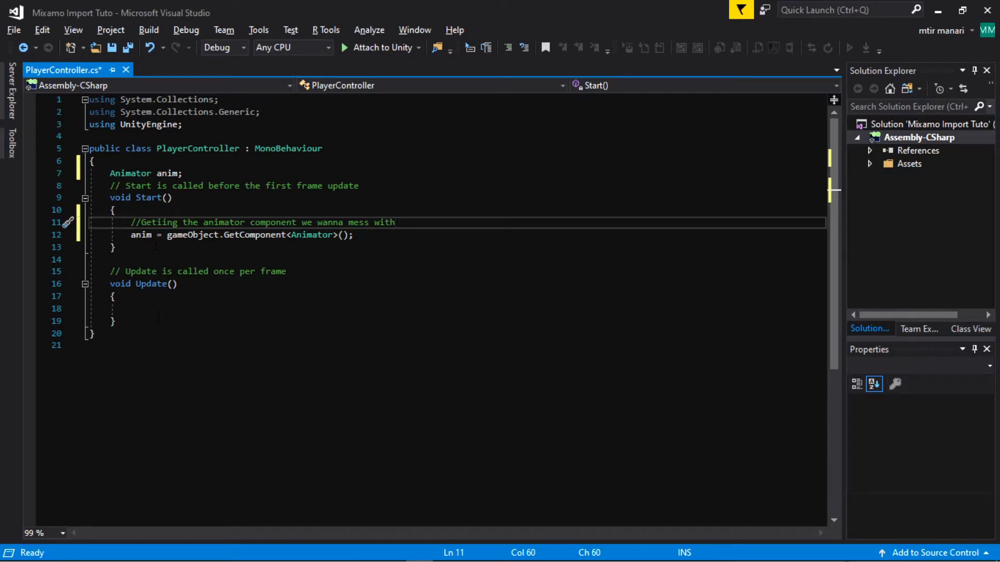
Step: In Update(), add an if block with the condition "Input.GetKeyDown(KeyCode.Space)"
{"action": "left_click", "coordinate": [165, 307]}
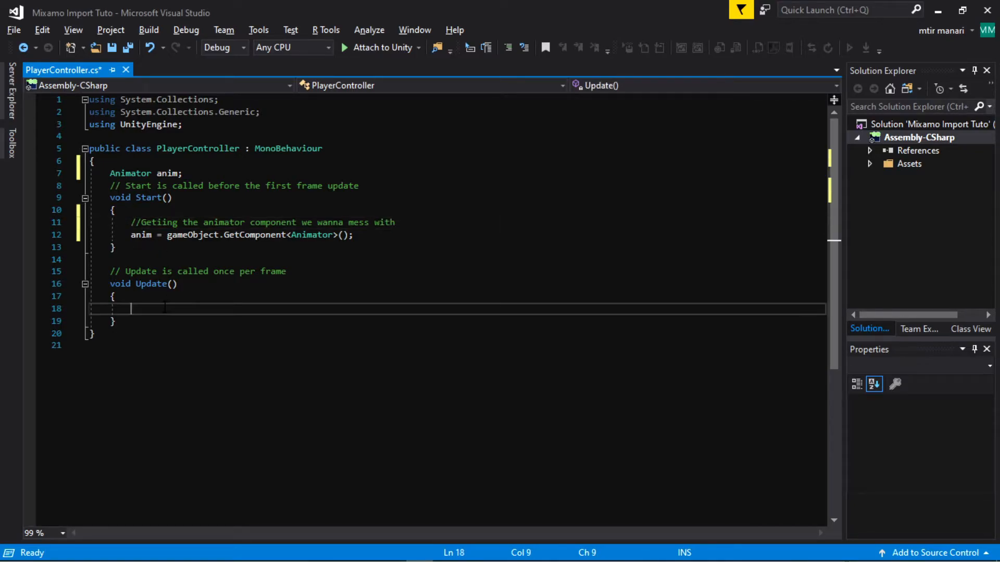
{"action": "type", "text": "if(Input"}
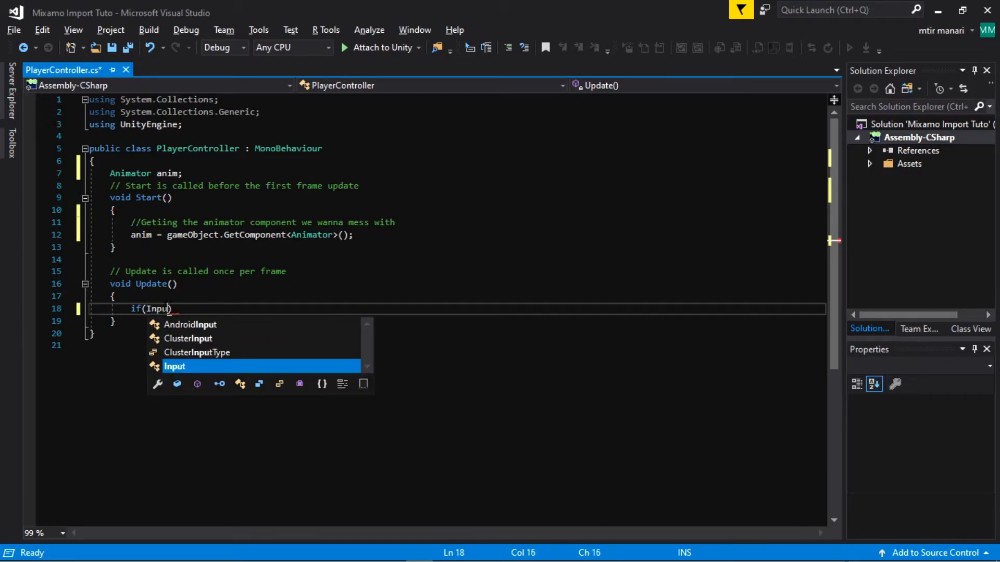
{"action": "type", "text": ".getk"}
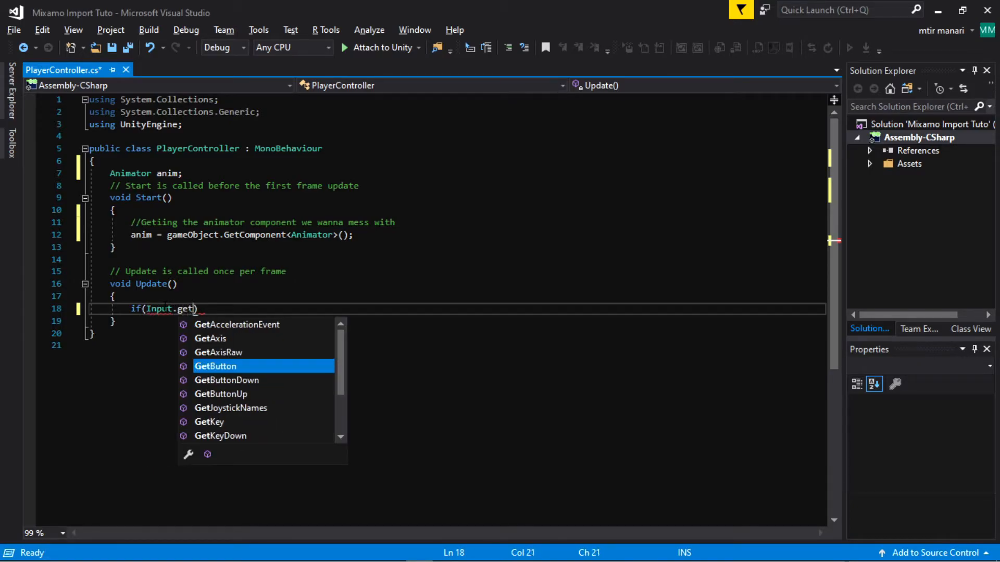
{"action": "type", "text": "ey"}
{"action": "key", "text": "Down"}
{"action": "key", "text": "Return"}
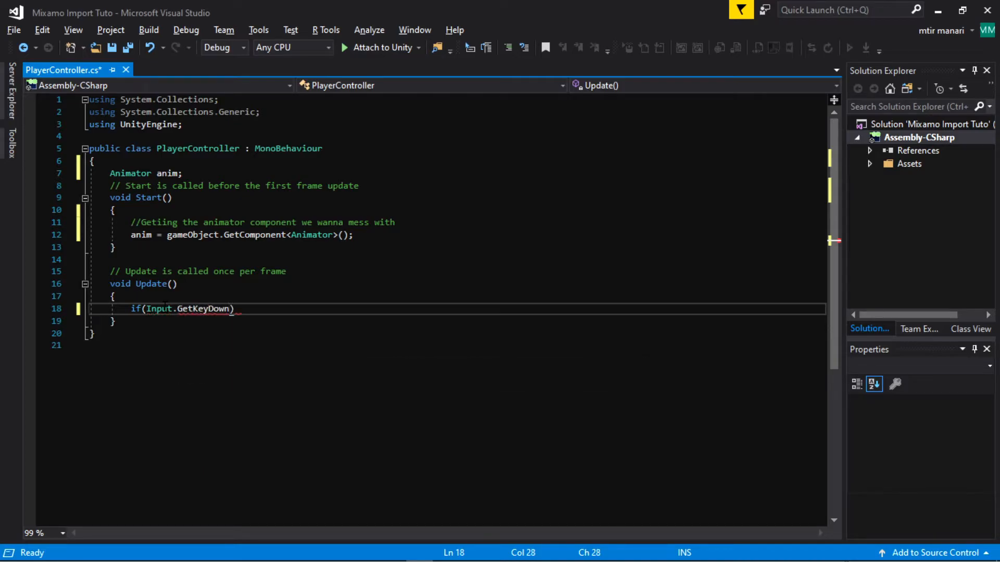
{"action": "type", "text": "("}
{"action": "type", "text": "keyc"}
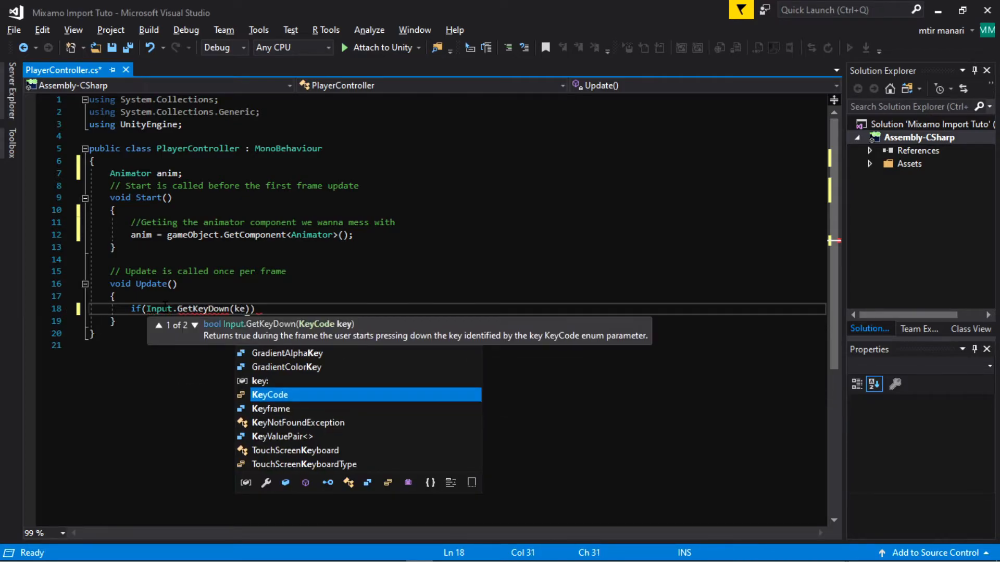
{"action": "key", "text": "Tab"}
{"action": "type", "text": "."}
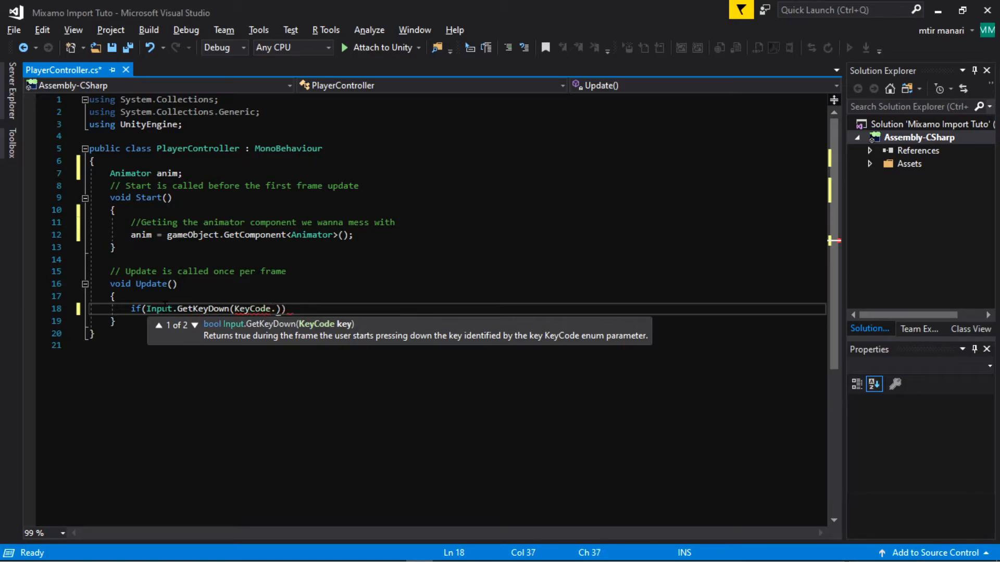
{"action": "type", "text": "spa"}
{"action": "key", "text": "Tab"}
{"action": "type", "text": ")){"}
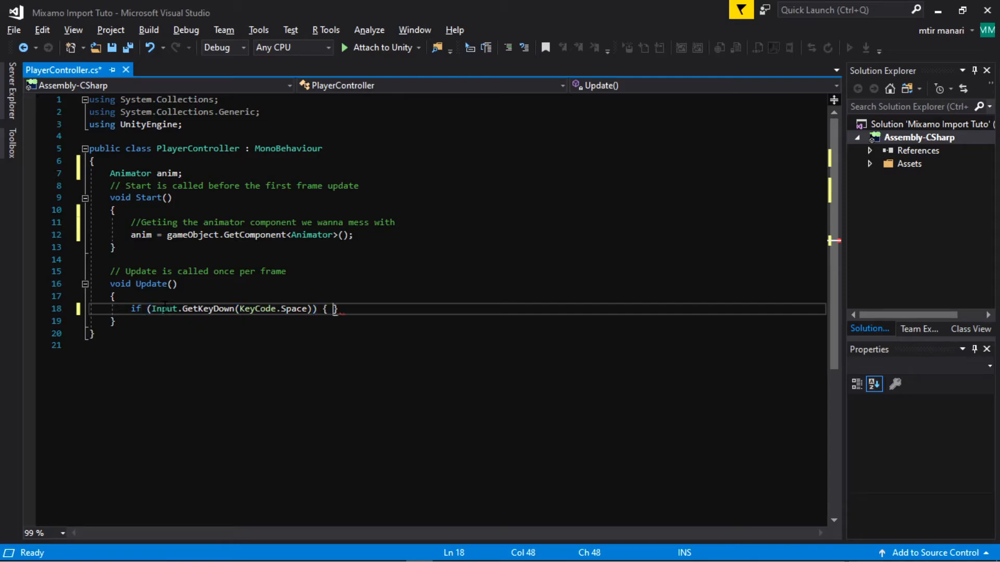
{"action": "key", "text": "Return"}
Step: Inside the if block, call "anim.SetTrigger("GoDance");", checking the trigger parameter's name in Unity's Animator, and save the script
{"action": "type", "text": "anim"}
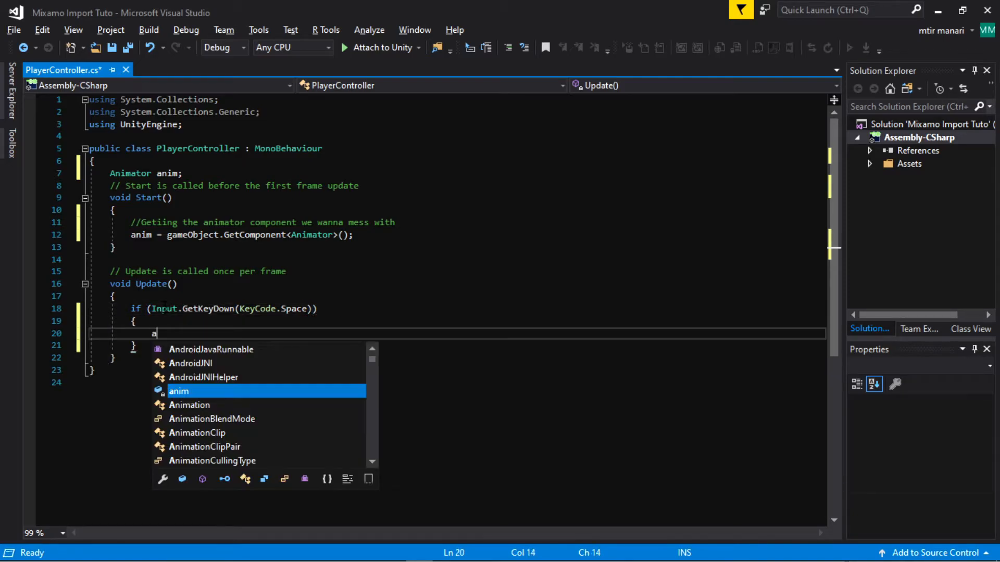
{"action": "key", "text": "Escape"}
{"action": "type", "text": ".set"}
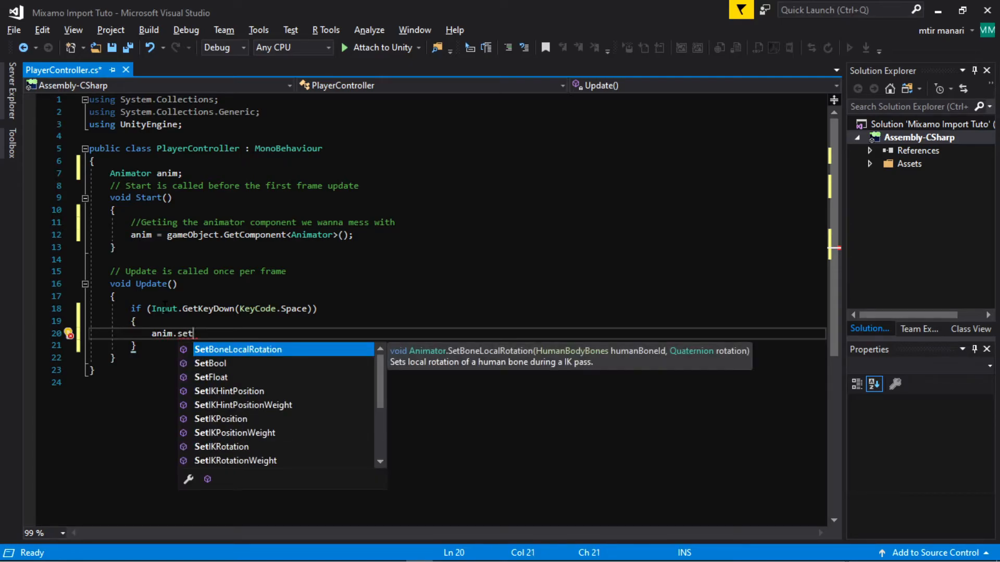
{"action": "type", "text": "t"}
{"action": "key", "text": "Tab"}
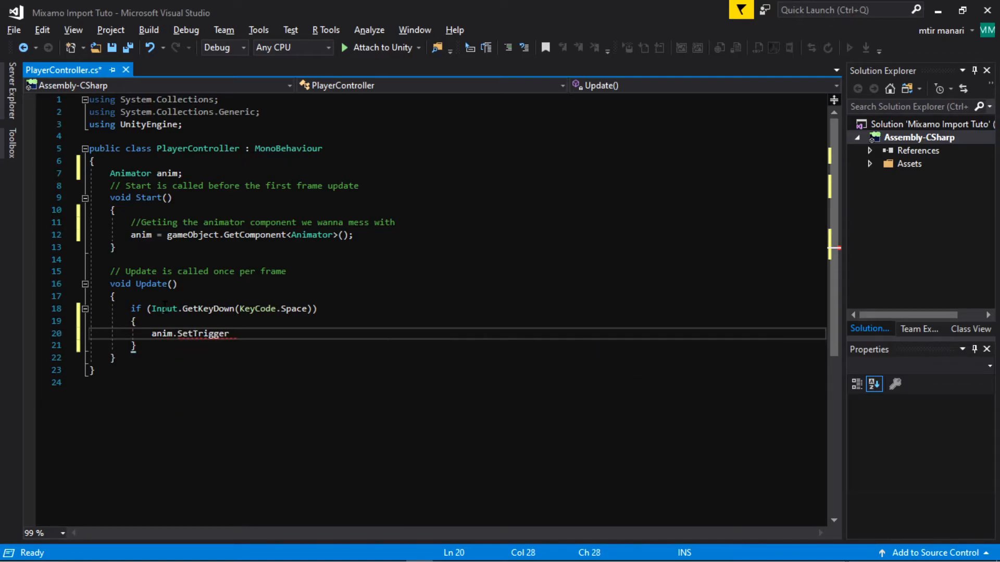
{"action": "type", "text": "("}
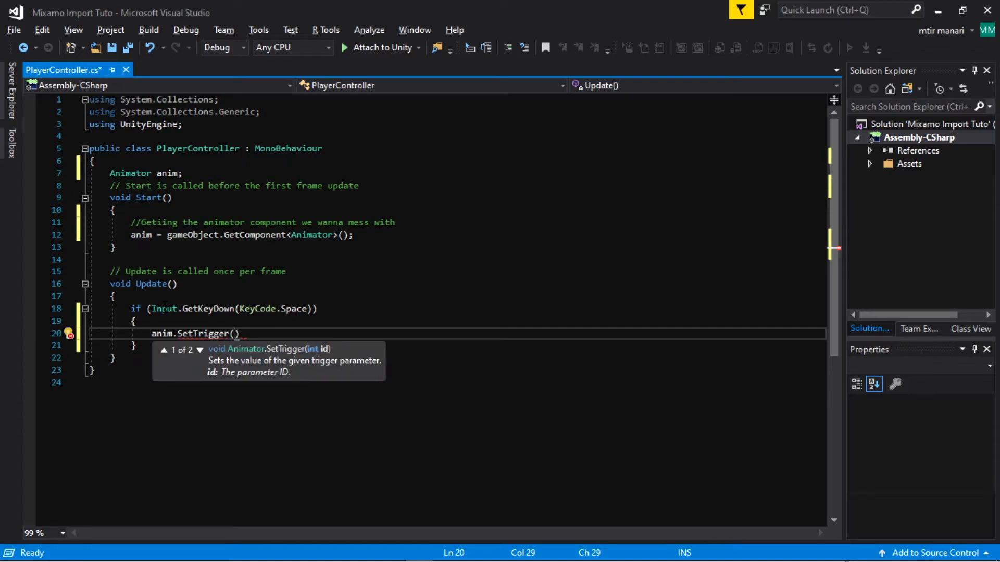
{"action": "type", "text": "\""}
{"action": "key", "text": "alt+Tab"}
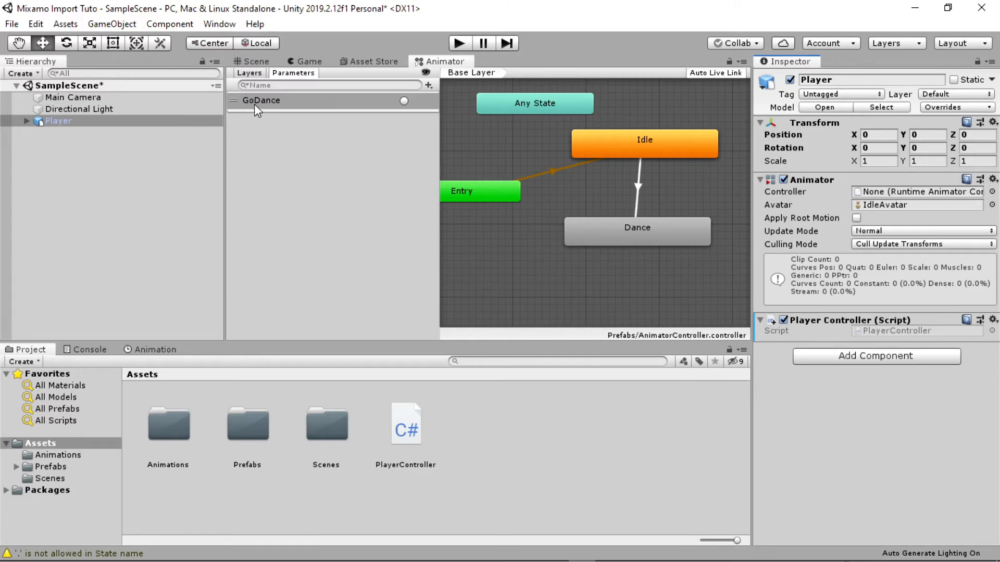
{"action": "key", "text": "alt+Tab"}
{"action": "type", "text": "Go"}
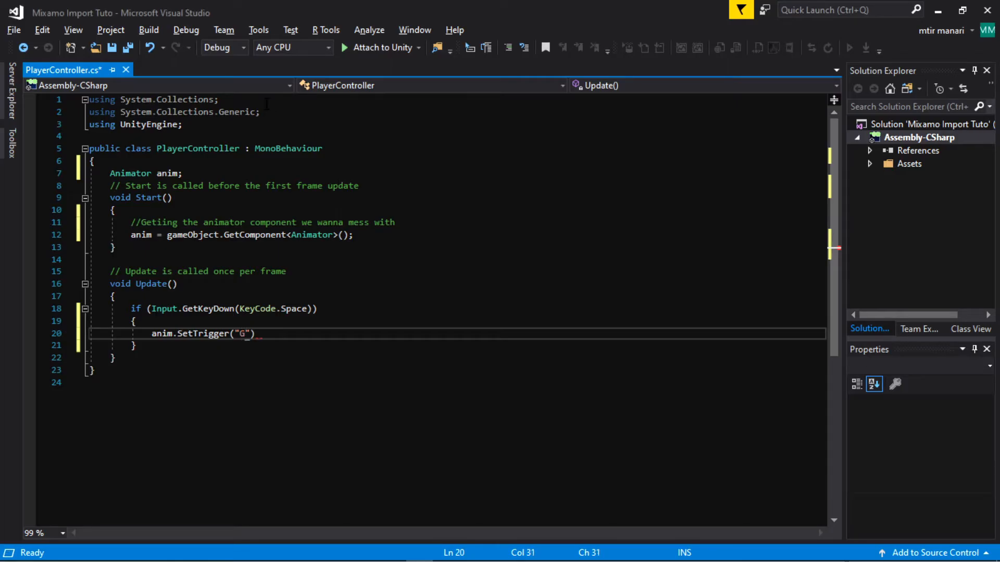
{"action": "type", "text": "Dance\");"}
{"action": "key", "text": "ctrl+s"}
Step: Switch to Unity and assign the AnimatorController asset from the Prefabs folder as the controller of the Player's Animator component
{"action": "key", "text": "alt+Tab"}
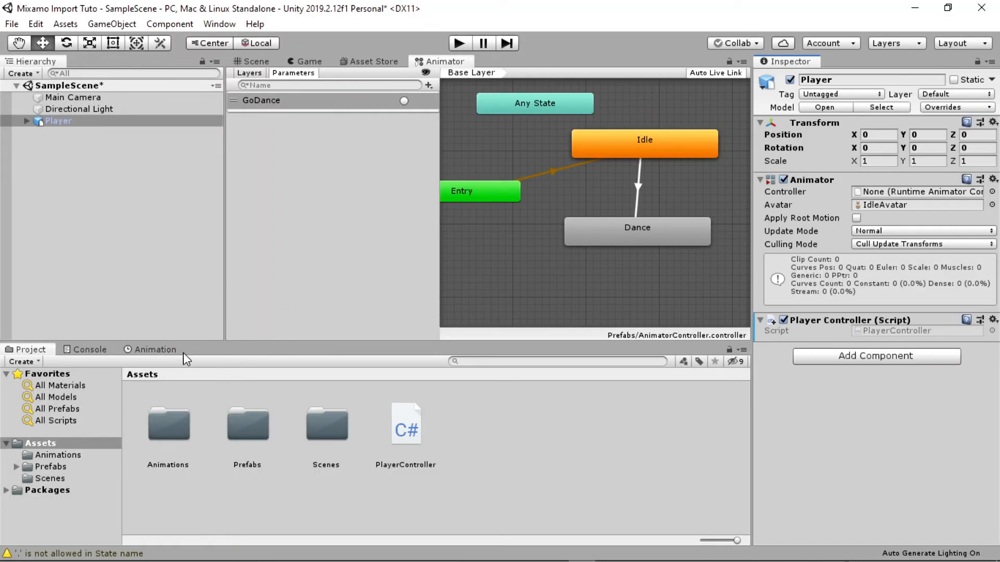
{"action": "double_click", "coordinate": [257, 428]}
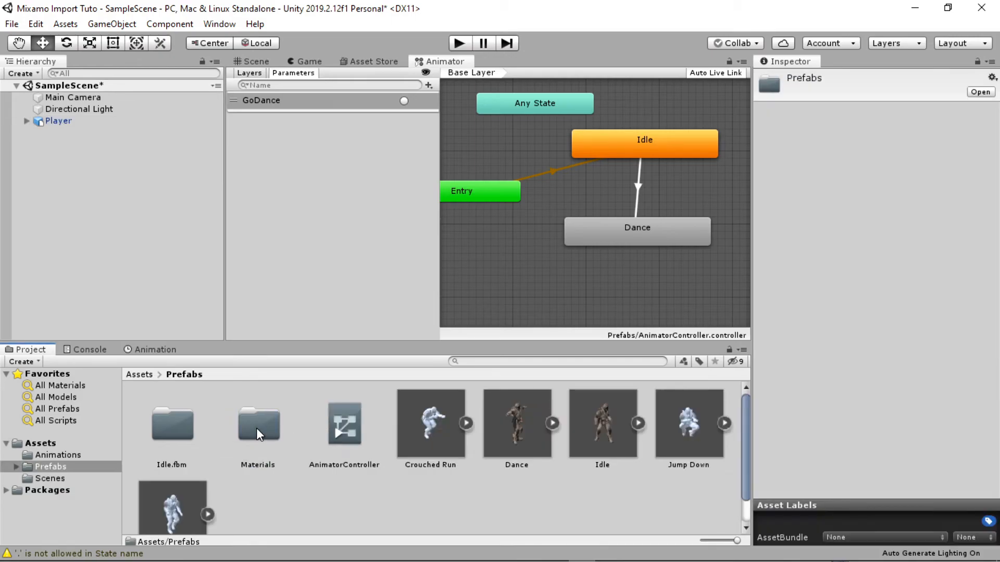
{"action": "left_click", "coordinate": [58, 121]}
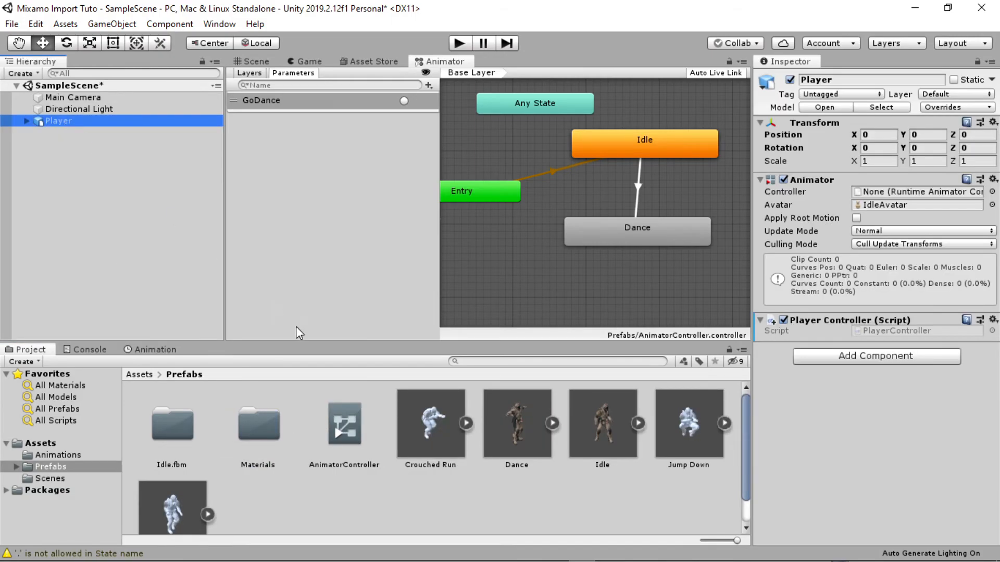
{"action": "left_click_drag", "start_coordinate": [341, 433], "coordinate": [895, 197]}
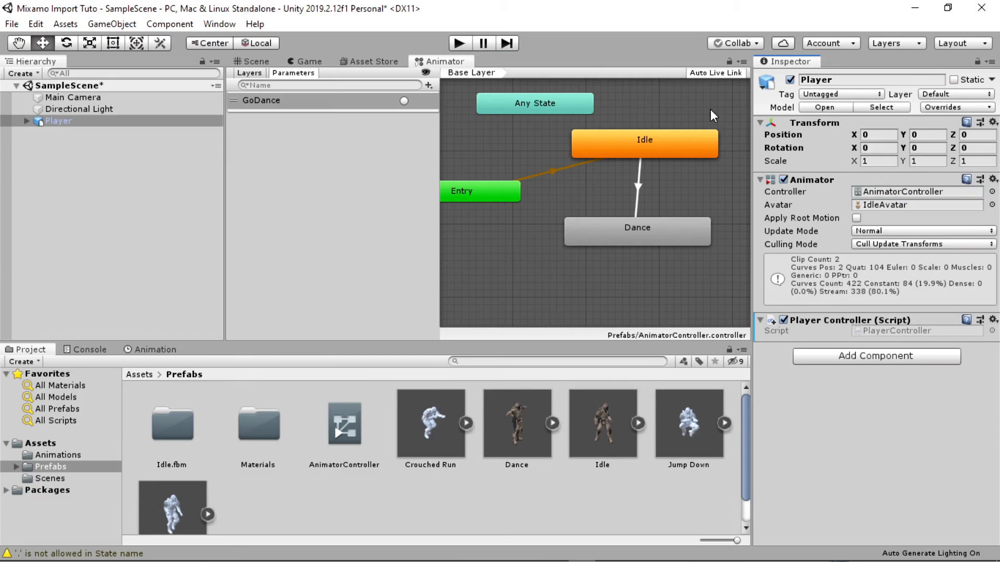
Step: Run the scene in play mode and trigger the player's dance animation to test the script
{"action": "left_click", "coordinate": [460, 44]}
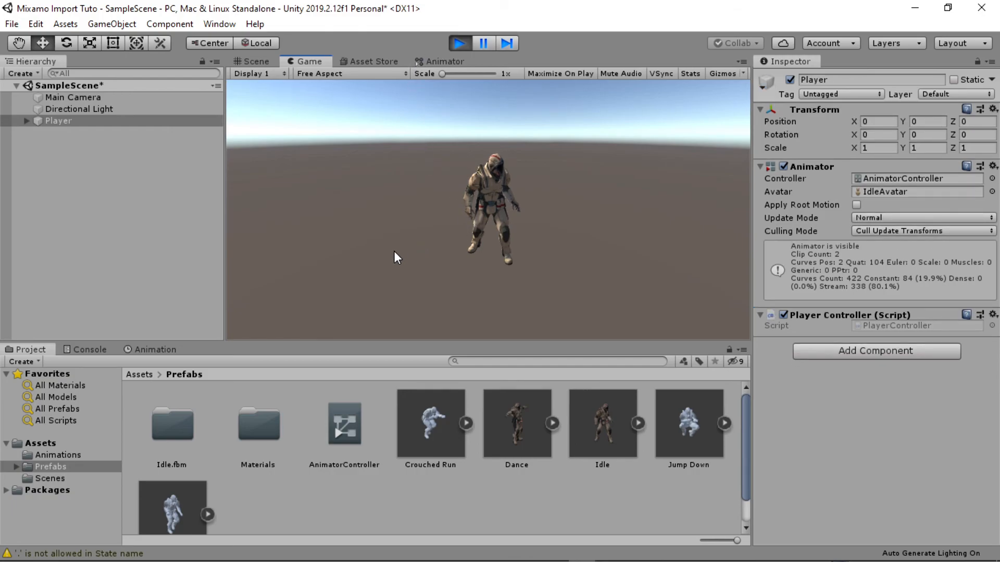
{"action": "key", "text": "space"}
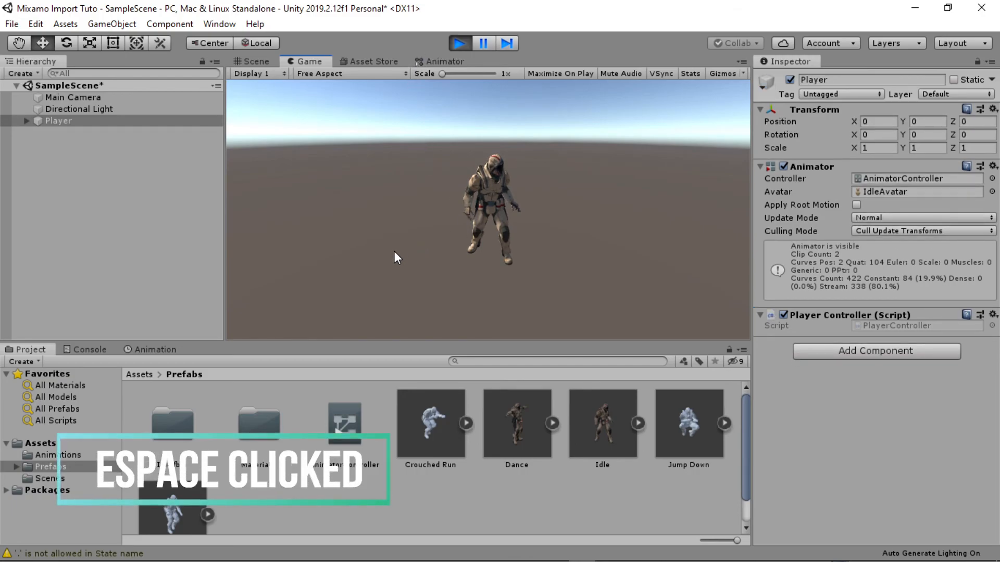